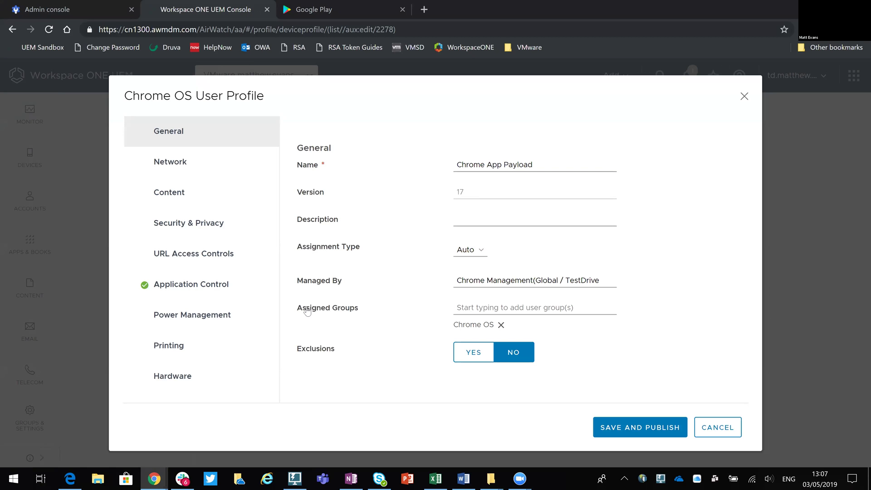
Review the Application Control Android app list and inspect the full VMware Horizon Client name.
click(230, 287)
scroll(744, 164, down, 1)
mouse_move(746, 172)
mouse_down()
mouse_move(746, 203)
mouse_move(744, 186)
mouse_up()
scroll(339, 293, down, 1)
double_click(485, 261)
key(Right)
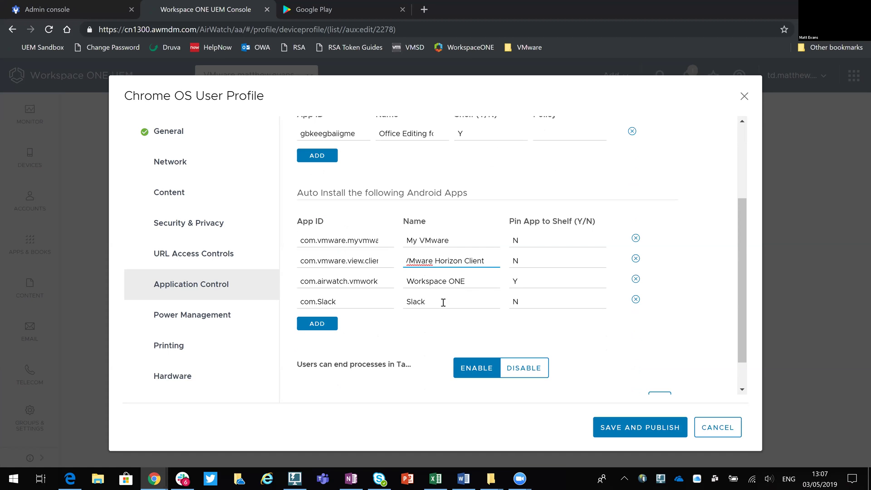
Search Google Play for slack and confirm its package ID is com.Slack.
click(361, 7)
click(297, 75)
text(slack)
key(Return)
click(199, 211)
drag(301, 30, 264, 30)
click(230, 13)
click(349, 8)
Search Google Play for horizon and check the VMware Horizon Client com.vmware package ID in its URL.
click(313, 72)
text(horizon)
key(Return)
click(373, 218)
click(282, 30)
click(273, 30)
drag(268, 29, 393, 32)
click(268, 29)
Compare the profile's Horizon Client App ID against the store package ID.
click(199, 8)
click(369, 261)
drag(301, 260, 418, 271)
Verify the assigned Chrome OS group under General, then save and publish the profile.
click(189, 132)
drag(493, 325, 439, 322)
click(625, 427)
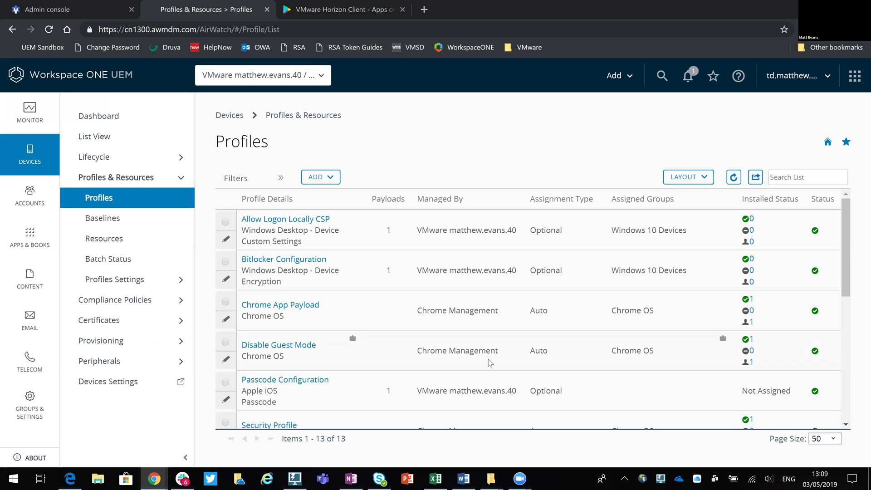
Add a new Chrome OS profile using the Device context.
click(320, 177)
click(337, 204)
click(688, 166)
click(147, 139)
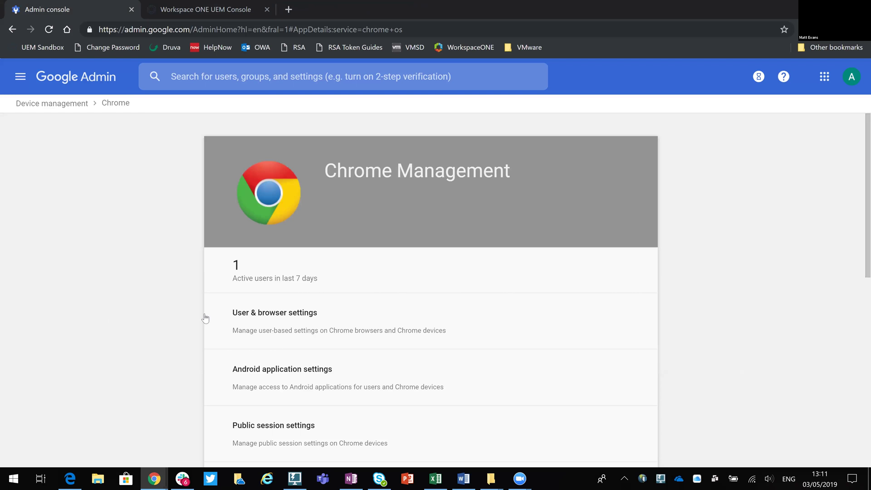
Open and refresh the Android application reports, then return to the Chrome management overview.
scroll(326, 361, down, 2)
scroll(327, 361, down, 5)
click(309, 365)
click(27, 45)
click(117, 106)
scroll(339, 314, down, 3)
scroll(338, 314, down, 3)
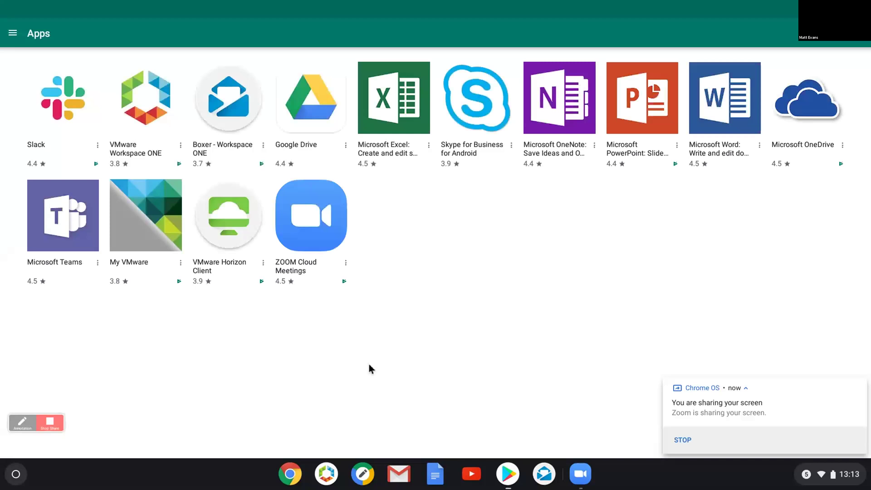
Minimize Play Store, load chrome://policy in Chrome and reload the policies.
key(F4)
key(alt+minus)
click(290, 473)
text(chromme)
key(BackSpace)
key(BackSpace)
text(e://policy)
key(Return)
click(50, 112)
Find "mode" on the policy page to locate DeviceGuestModeEnabled.
click(860, 29)
click(726, 205)
text(mode)
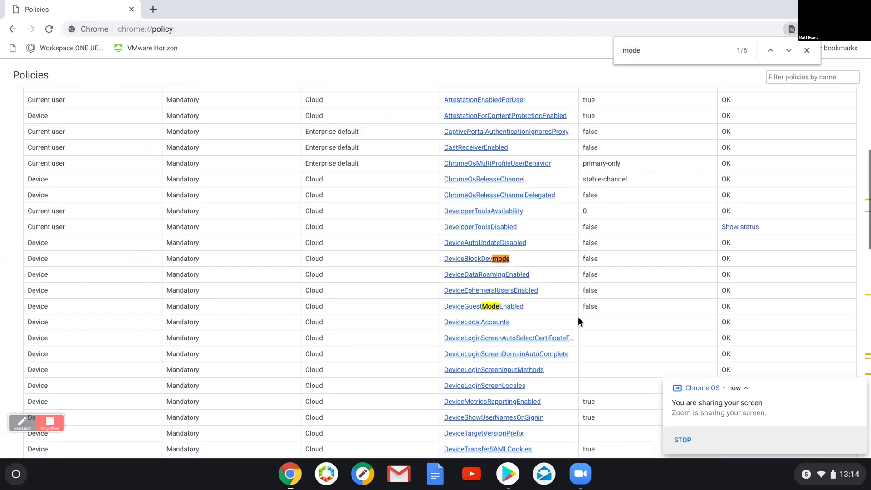